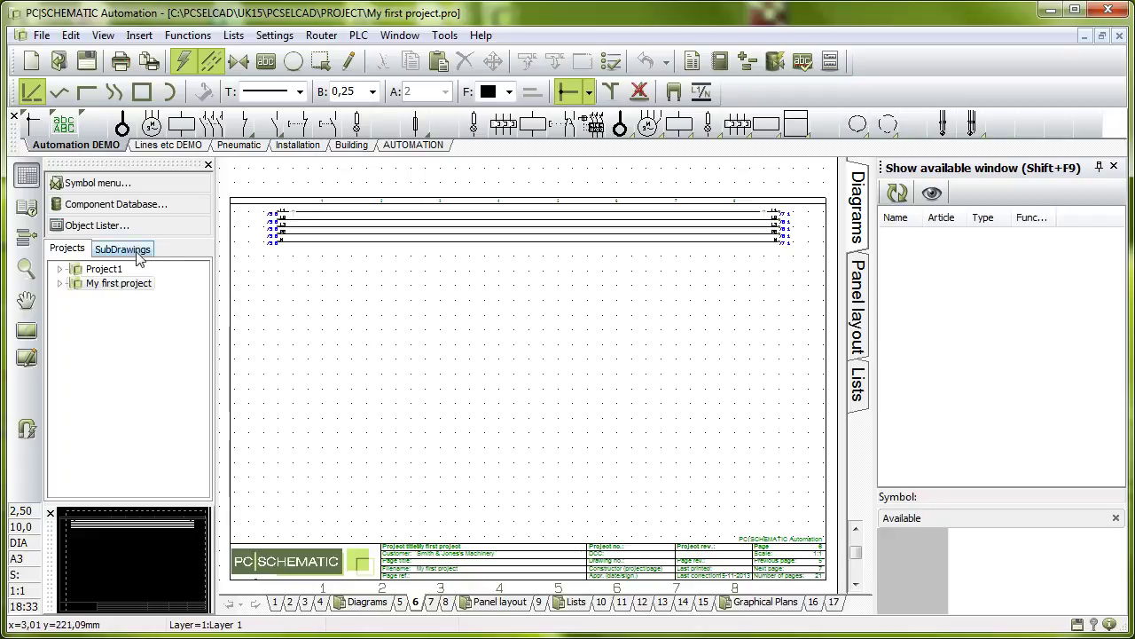
Step: Place the 3 phase 1.1 kW motor PCSMOTOR1A from the component database beneath the supply lines and name it -M1
click(150, 204)
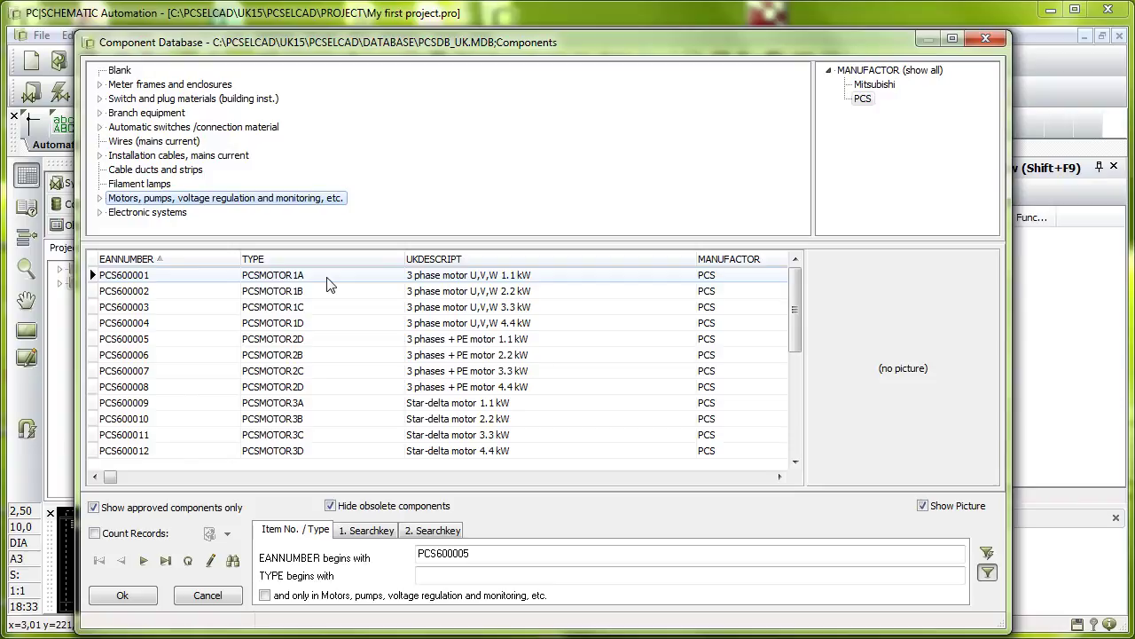
double_click(327, 279)
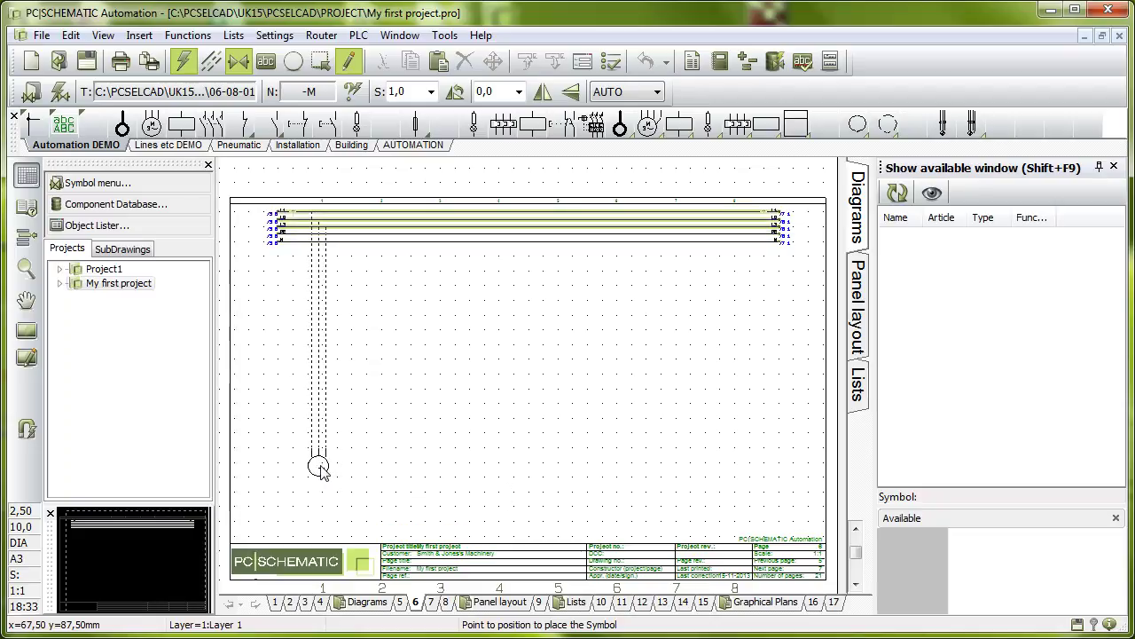
click(323, 463)
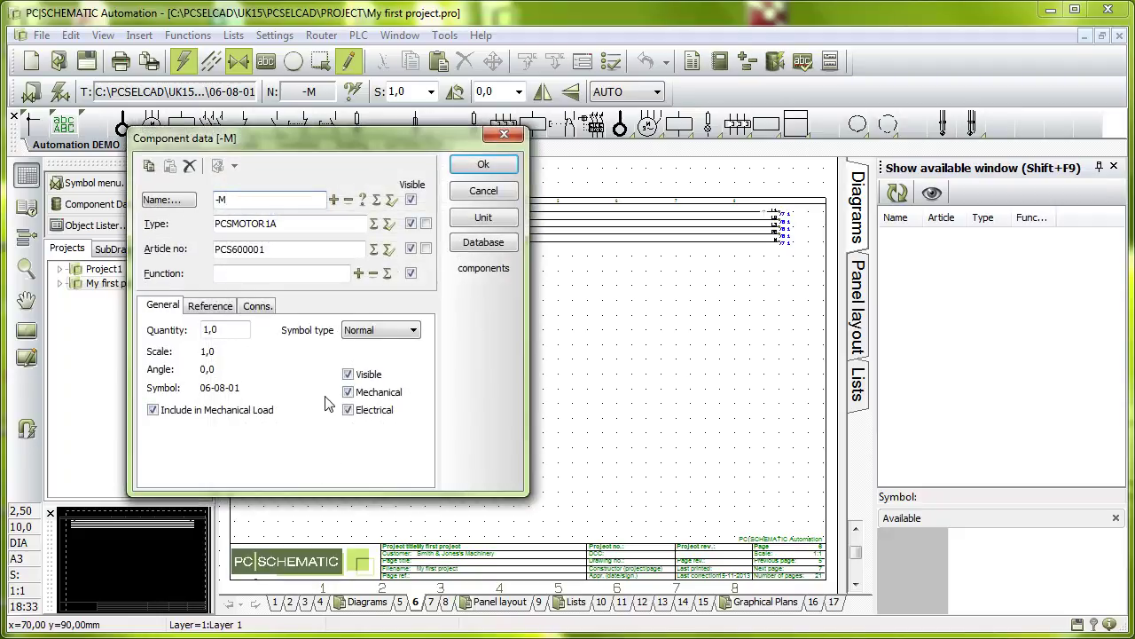
click(333, 200)
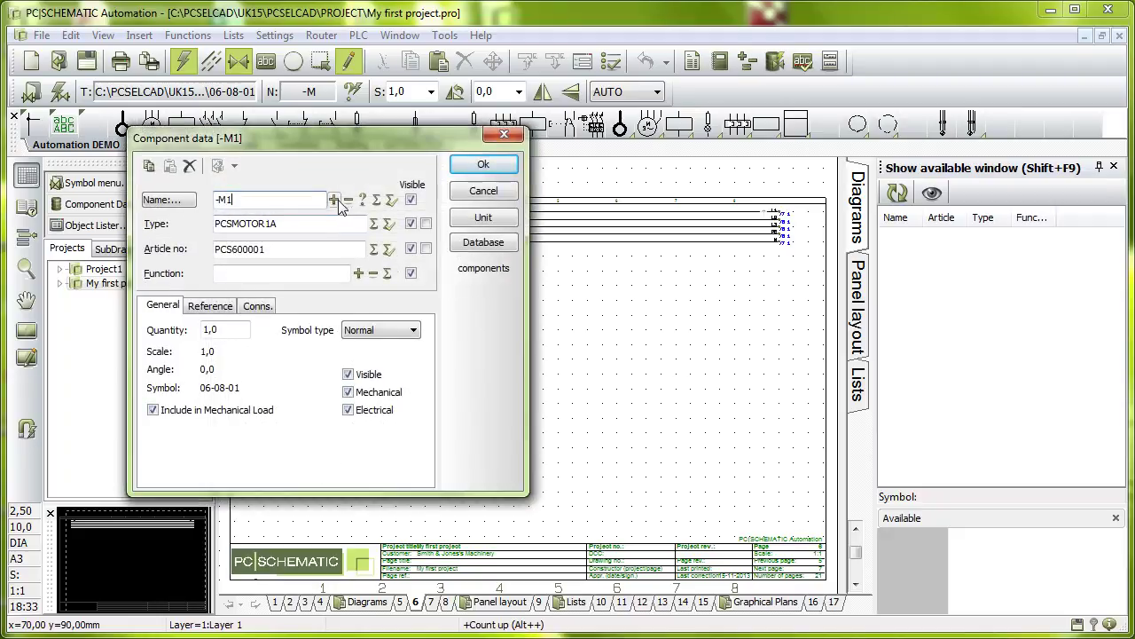
click(484, 165)
Step: Place three more PCSMOTOR1A motors in a row beside -M1, named -M2, -M3 and -M4, and end symbol placement
click(390, 424)
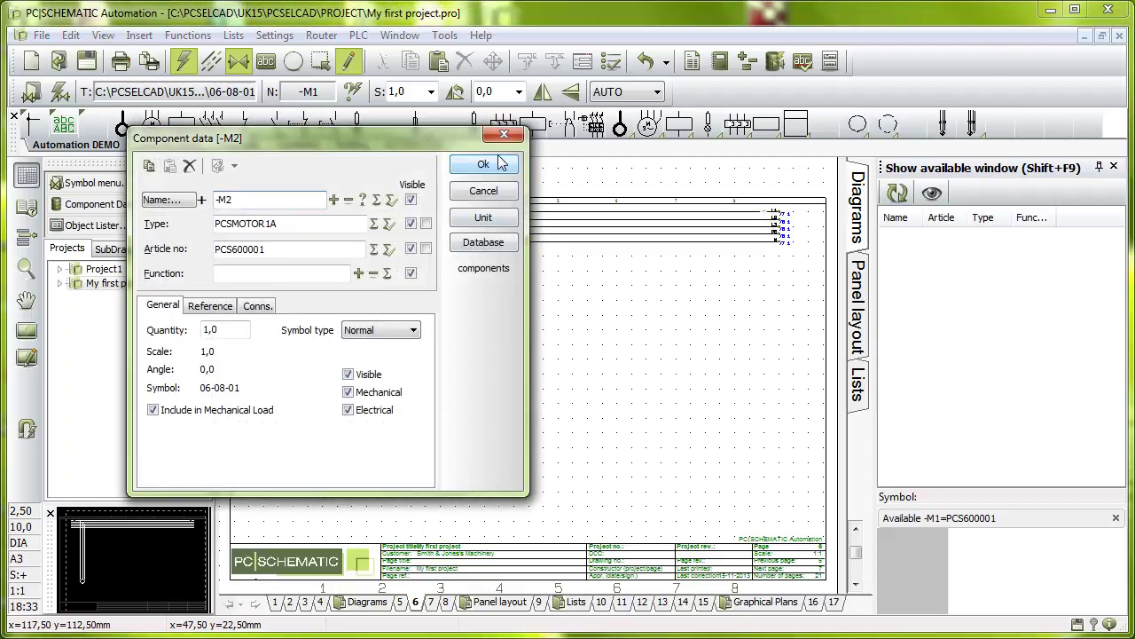
click(484, 164)
click(480, 448)
click(483, 164)
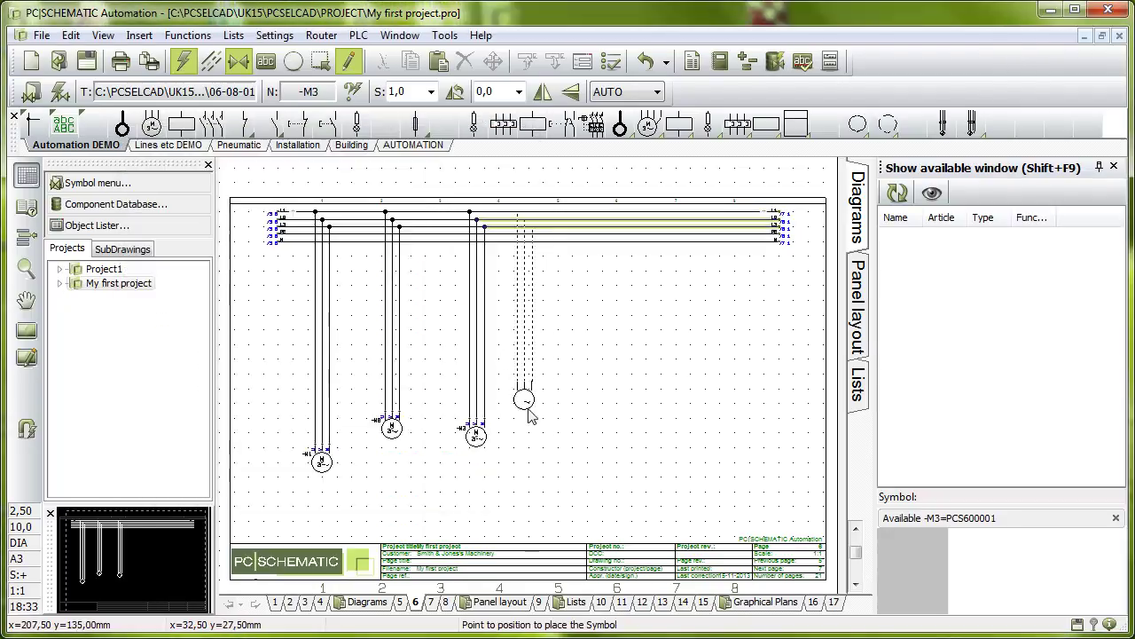
click(545, 475)
click(483, 164)
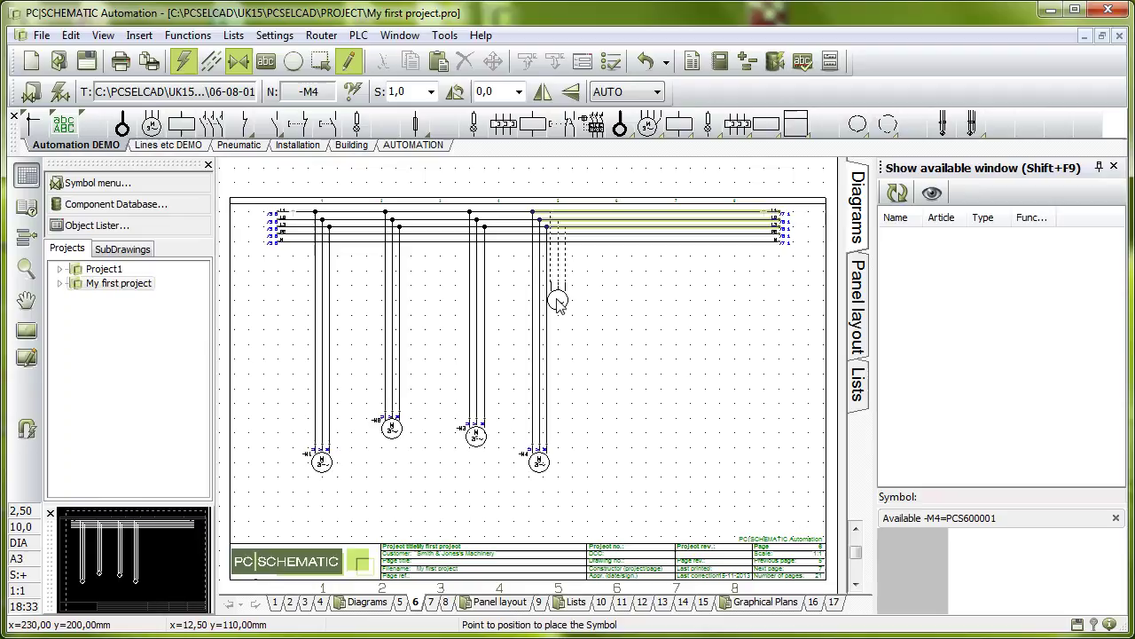
key(Escape)
Step: Space the four motors 40 mm apart in X and 0 in Y, aligned and sorted by name, starting just below -M1
drag(264, 360, 671, 509)
right_click(623, 429)
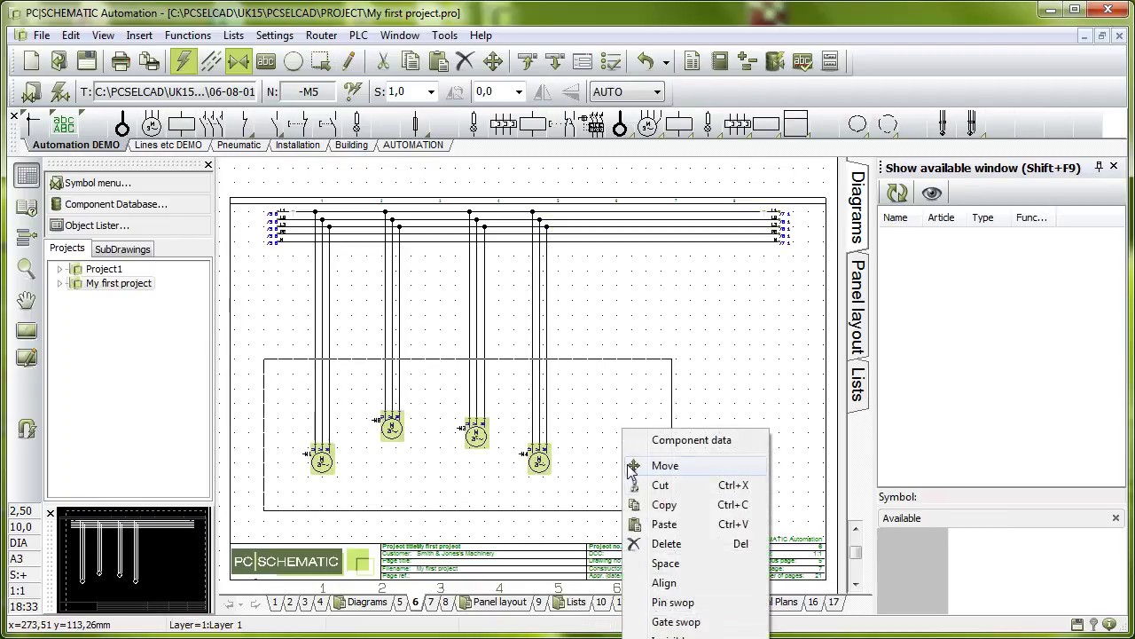
click(667, 564)
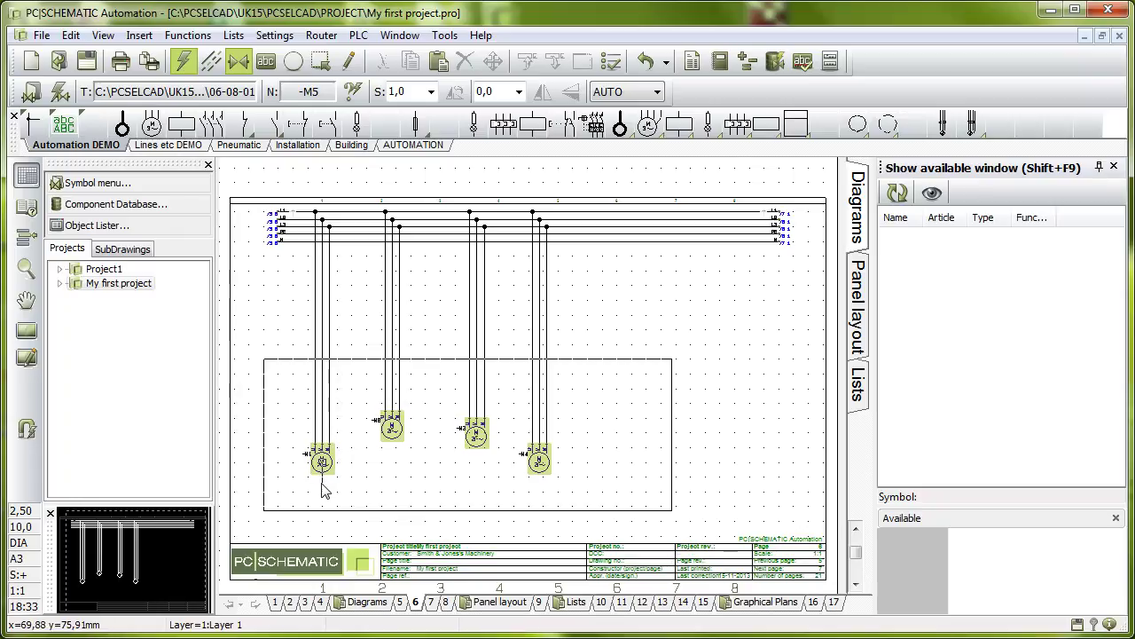
click(323, 491)
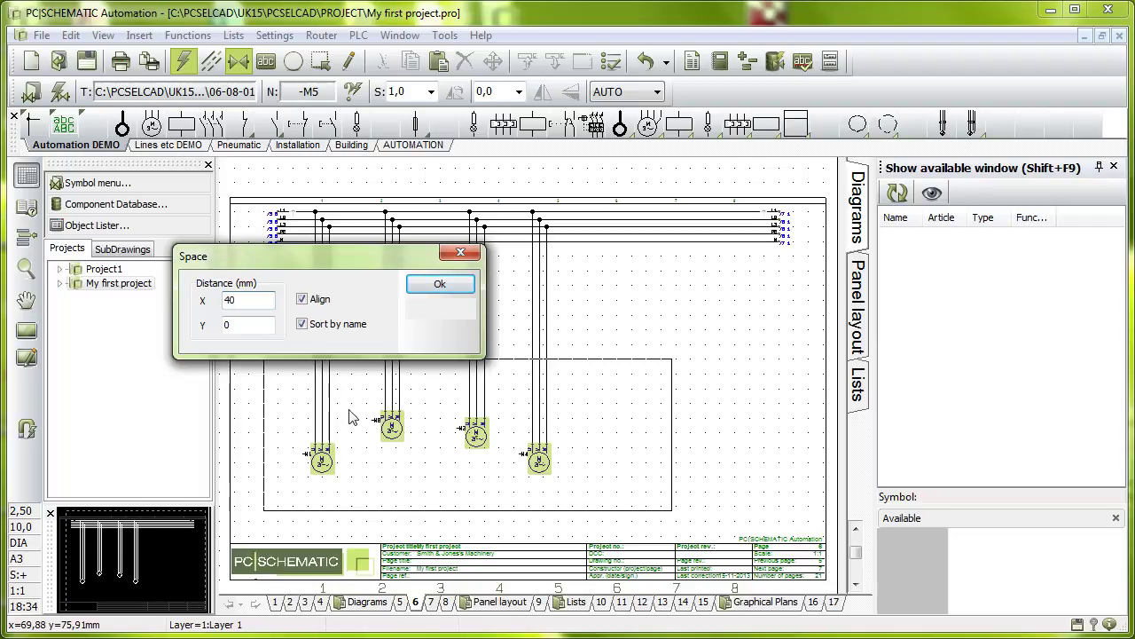
click(435, 282)
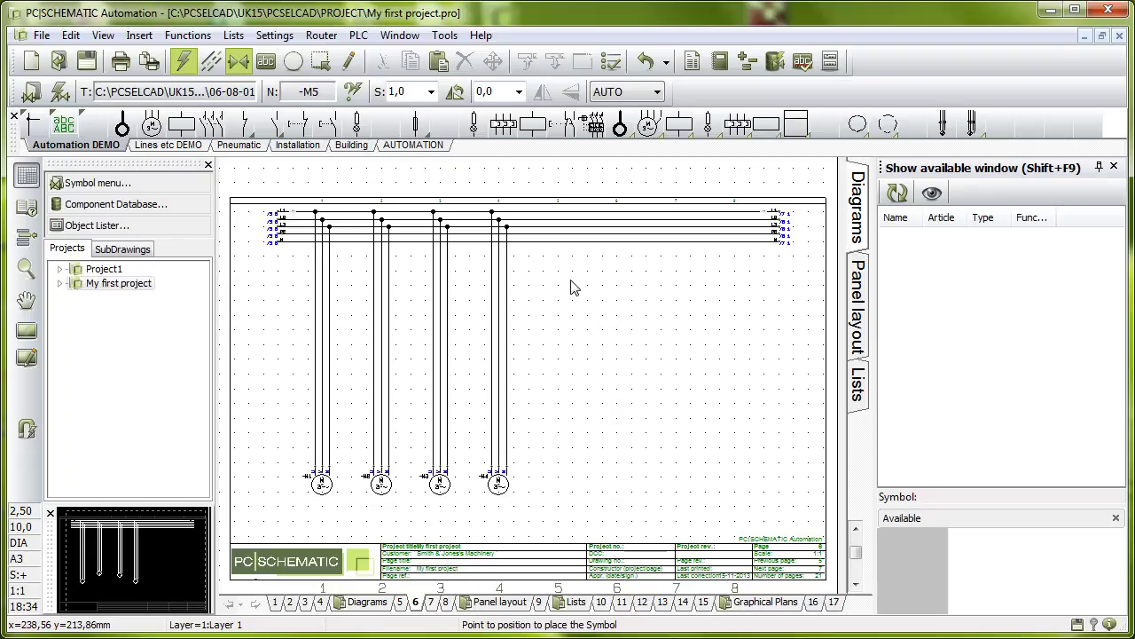
Step: Place the three-pole main contact of Contactor 3POL 1NO 2NC type1 on motor -M1's lines and name it -Q1
click(712, 137)
mouse_move(690, 127)
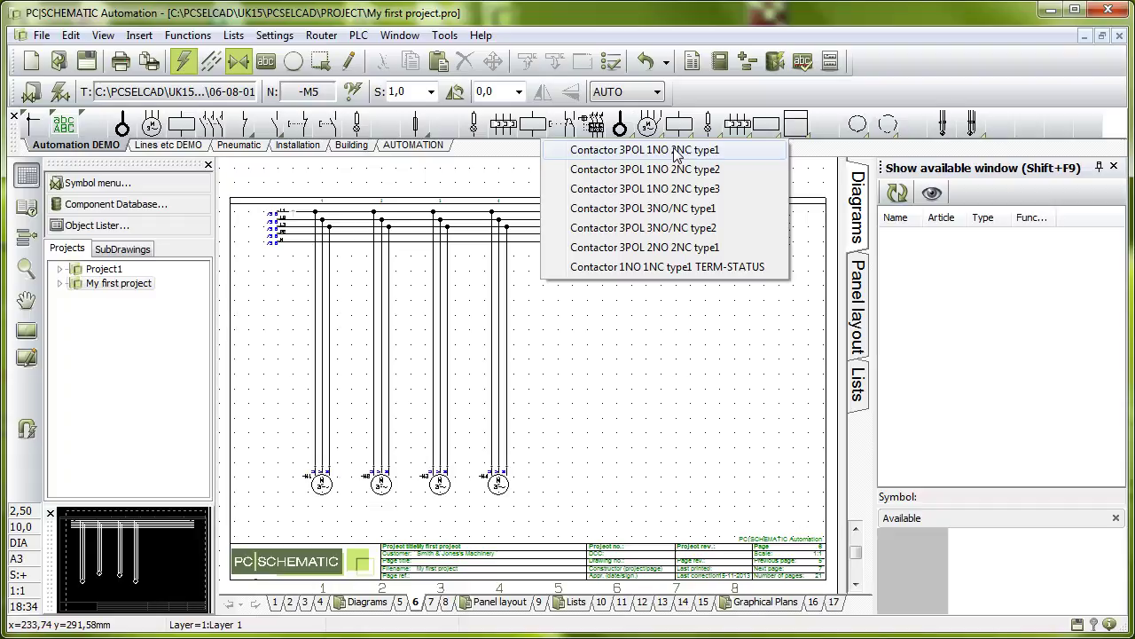
click(677, 153)
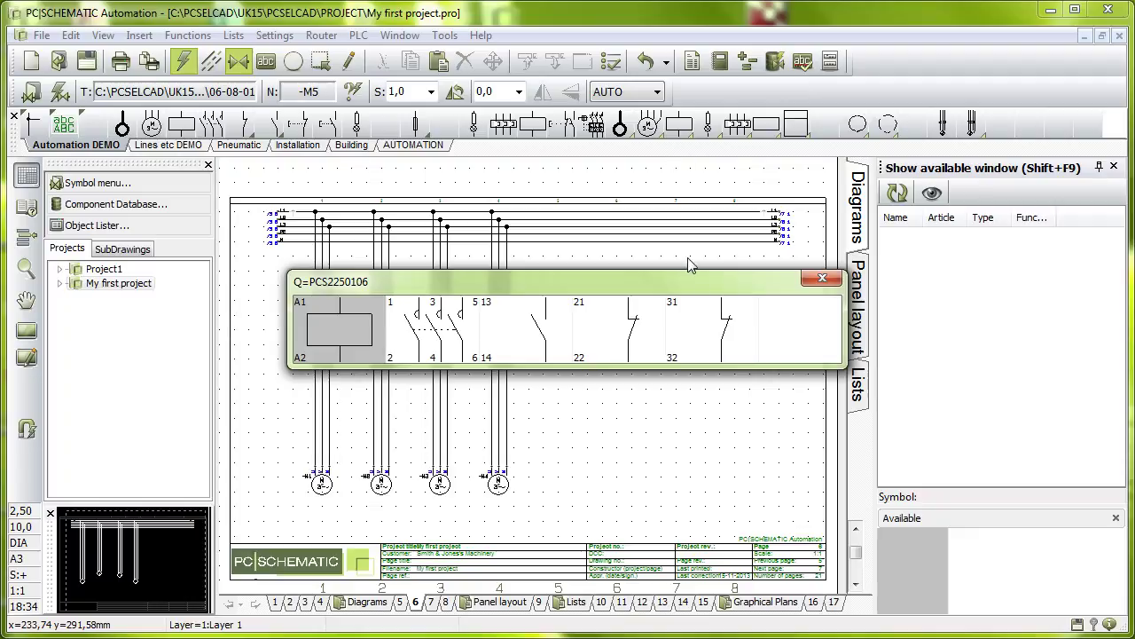
click(432, 328)
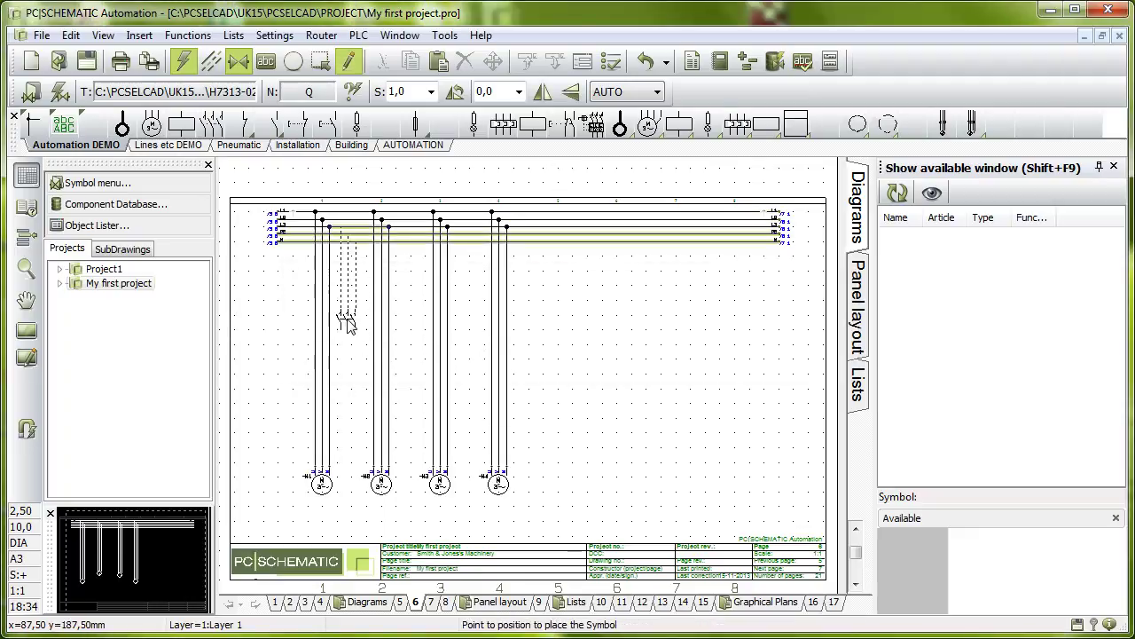
click(324, 272)
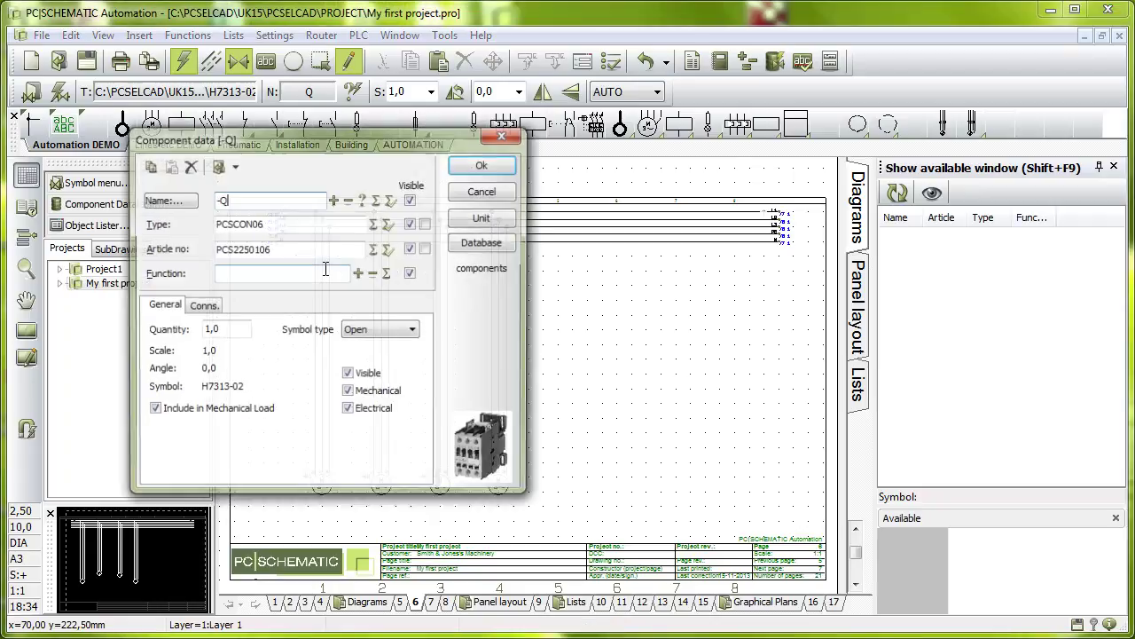
click(364, 200)
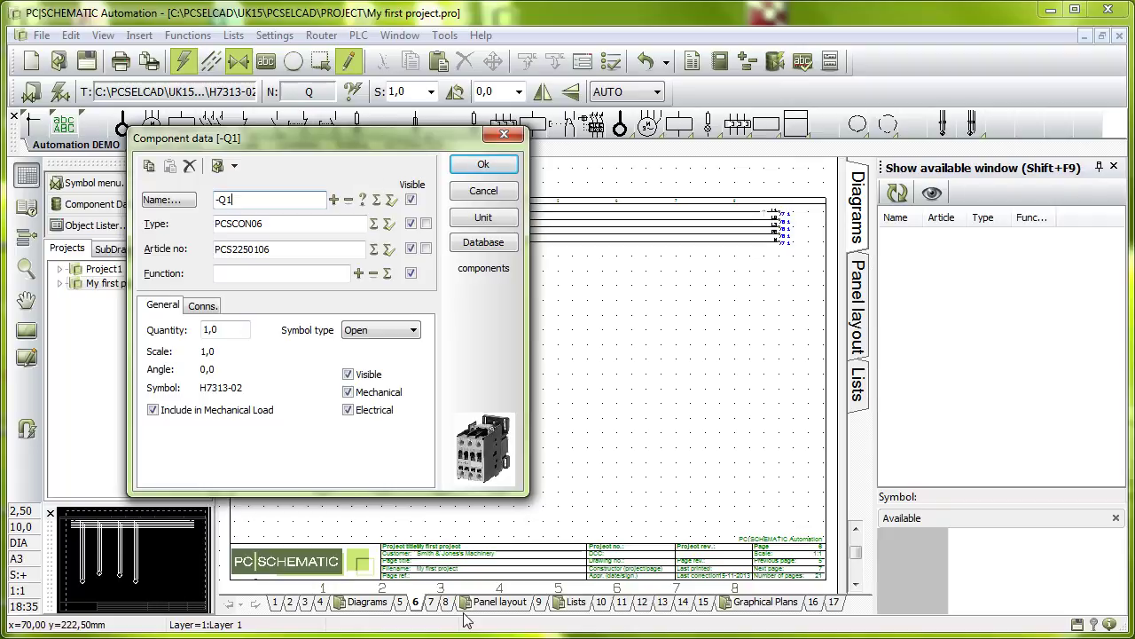
click(465, 173)
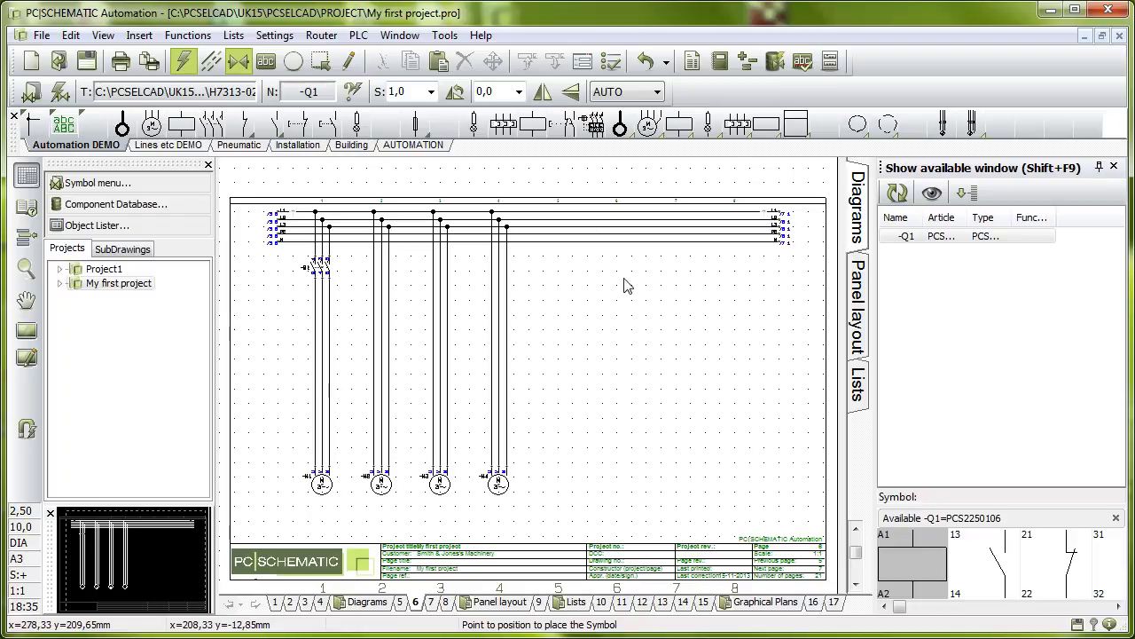
Step: Place the three-pole overload symbol of PCS2250001 below contactor -Q1 on motor -M1's lines and name it -F1
click(503, 130)
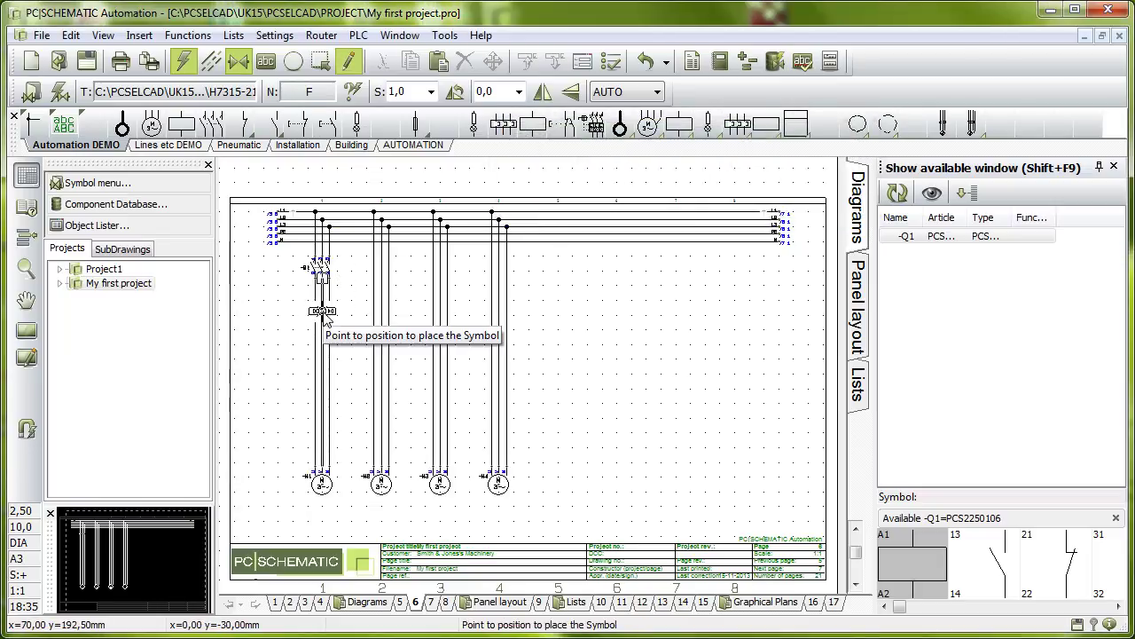
click(324, 313)
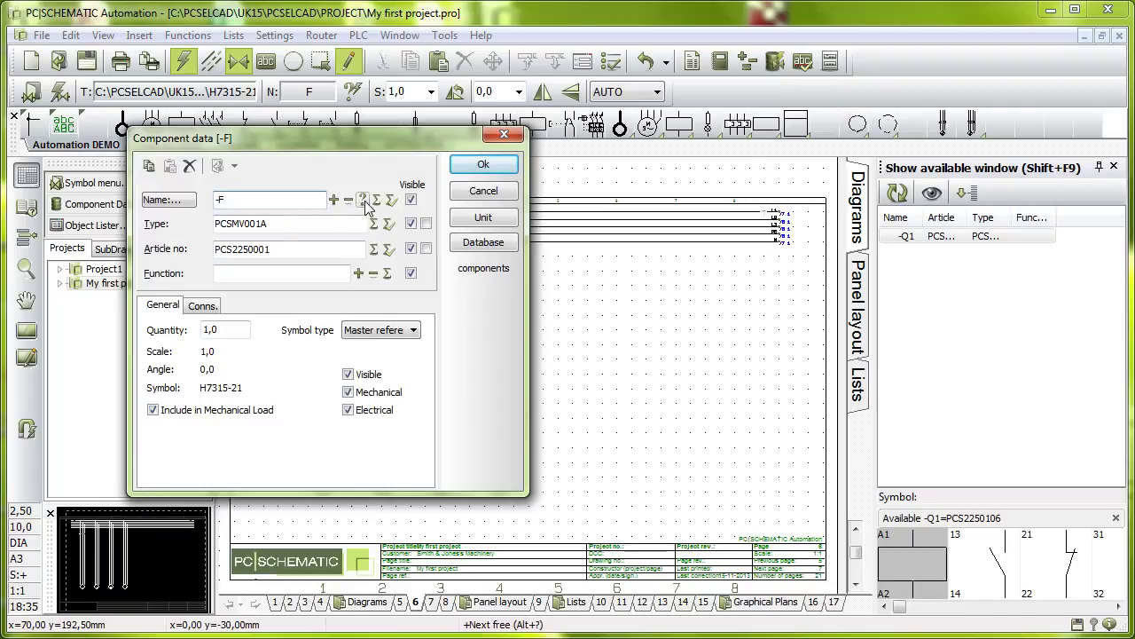
text(1)
click(483, 164)
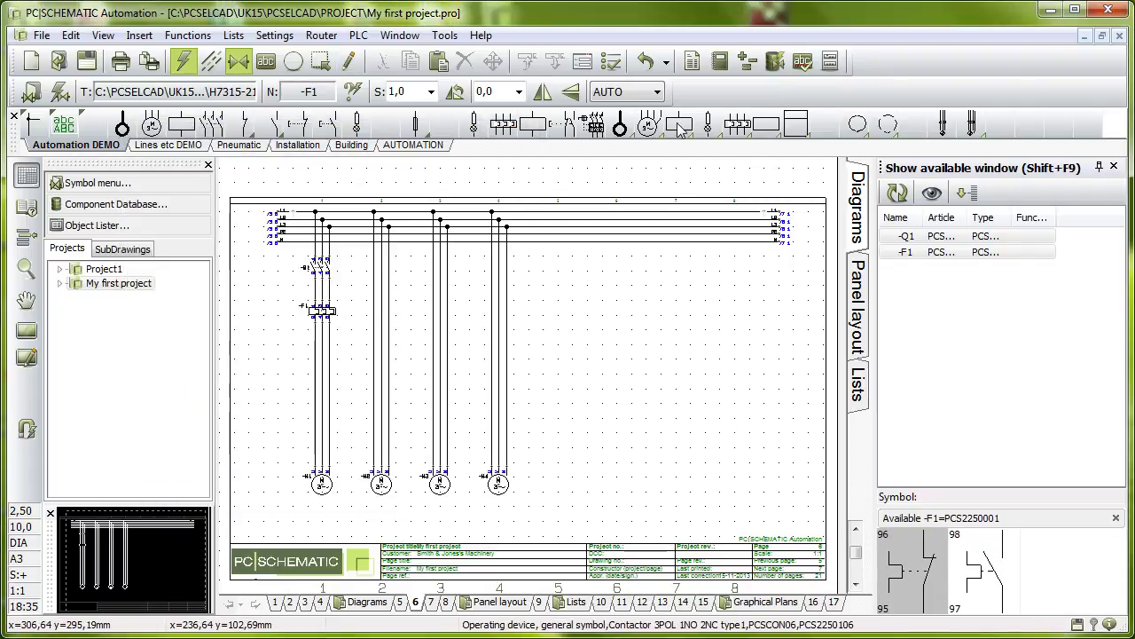
Step: Place the main contact of another Contactor 3POL 1NO 2NC type1 on motor -M2's lines and name it -Q2
mouse_move(682, 128)
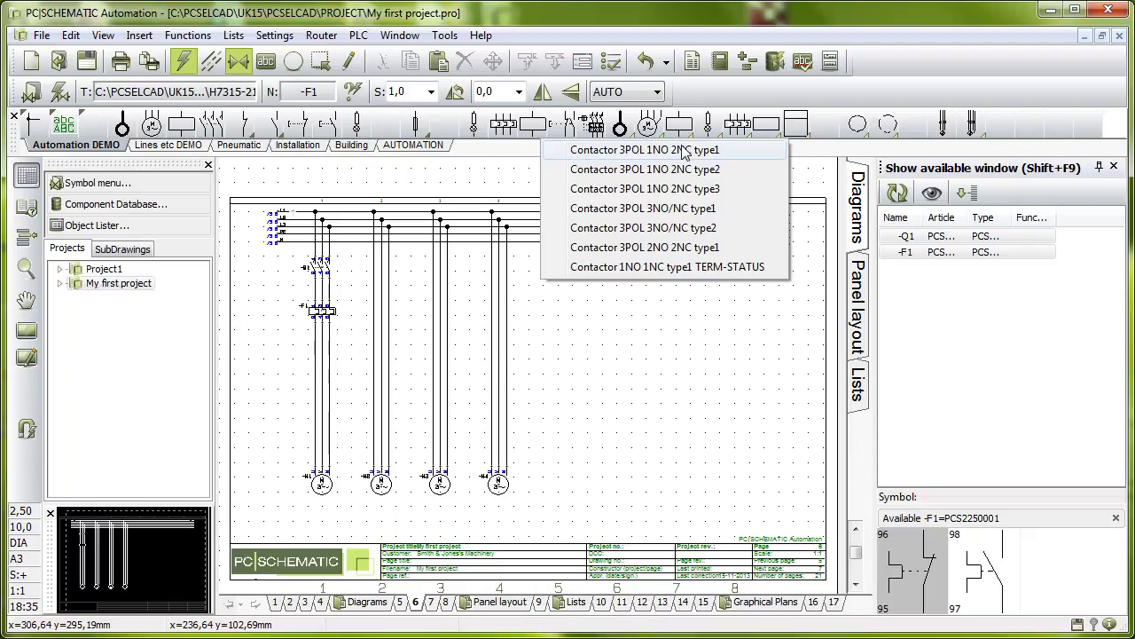
click(684, 151)
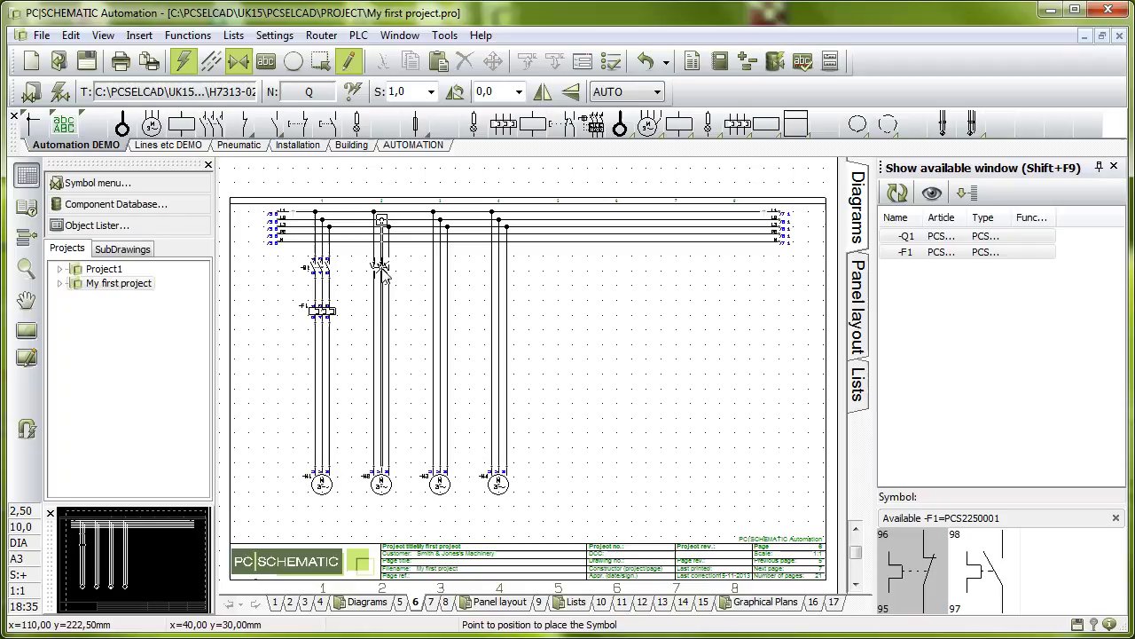
click(383, 269)
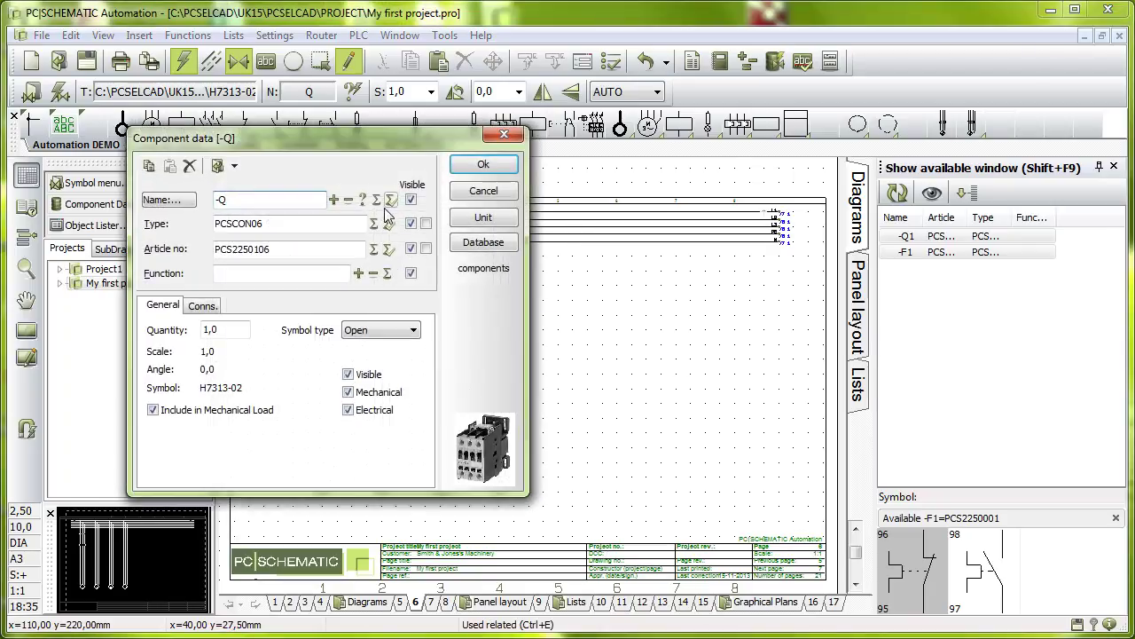
click(391, 200)
click(500, 165)
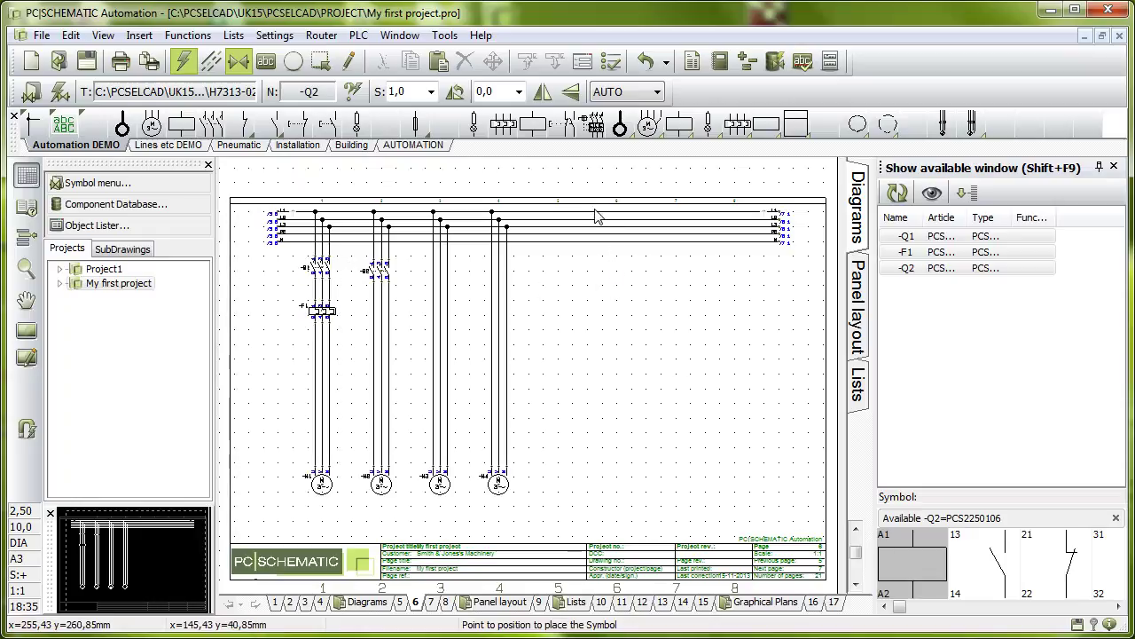
Step: Place a second PCS2250001 three-pole overload symbol below contactor -Q2 and name it -F2
click(572, 129)
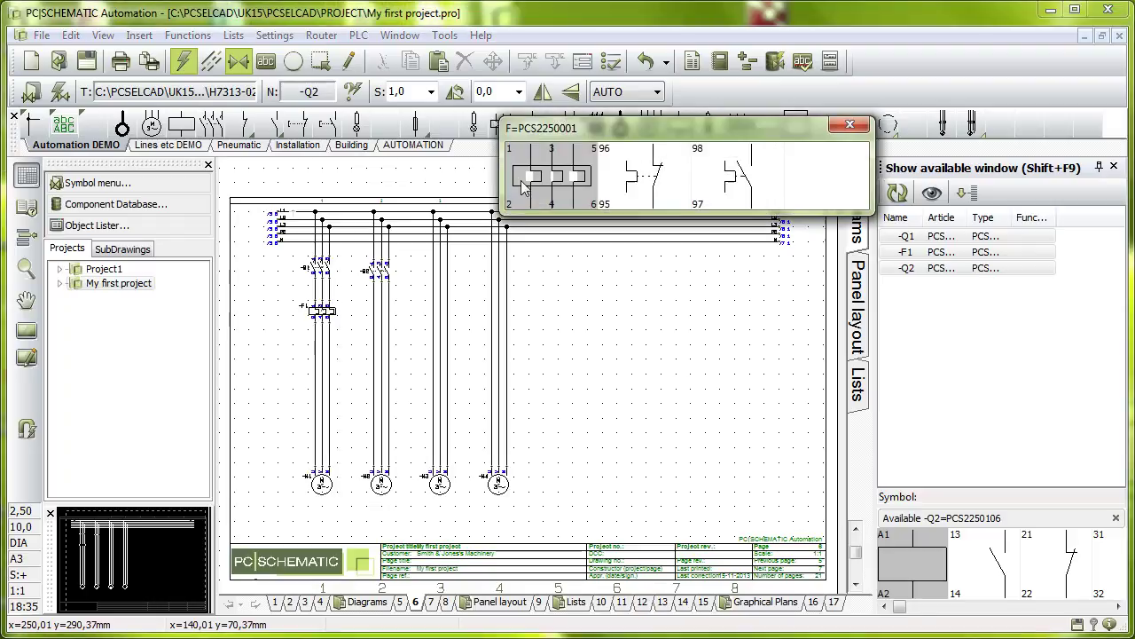
click(523, 185)
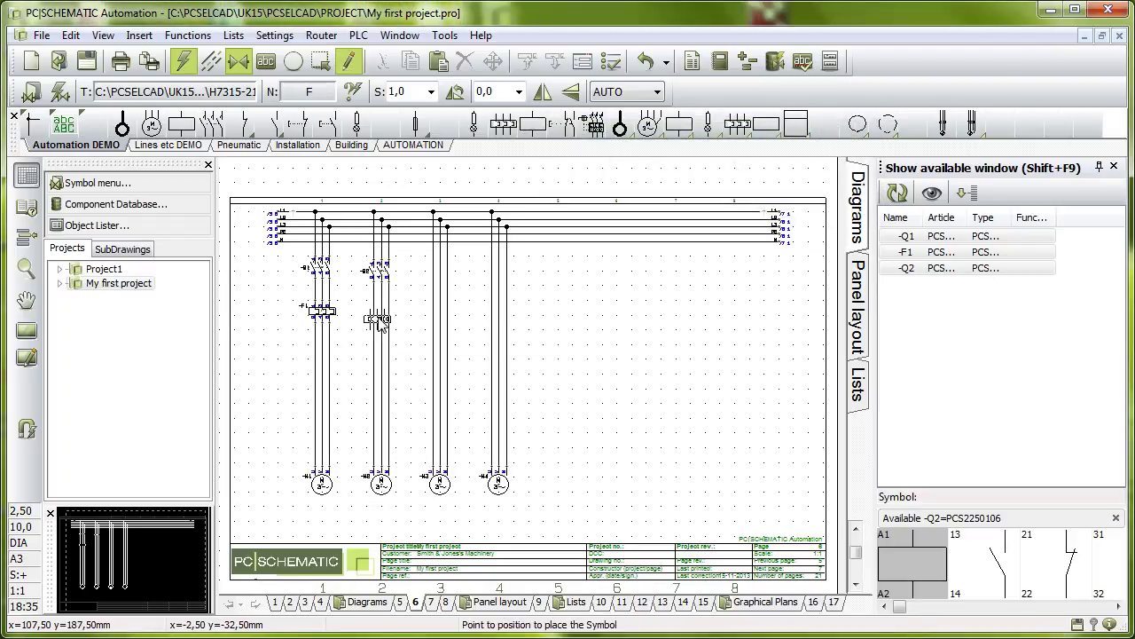
click(380, 322)
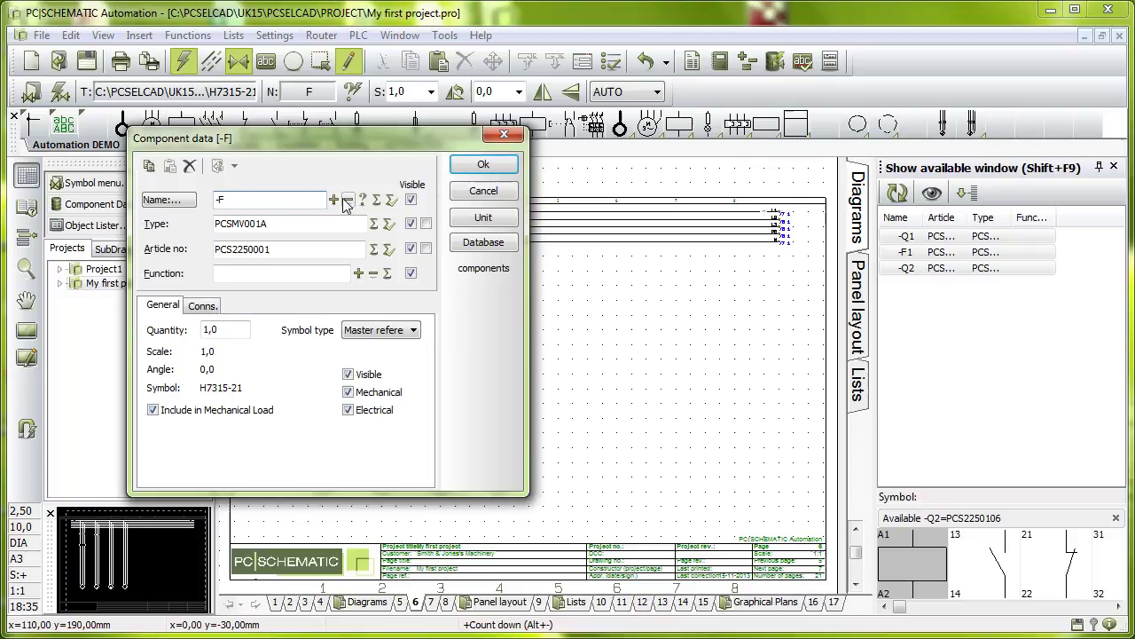
text(2)
click(506, 165)
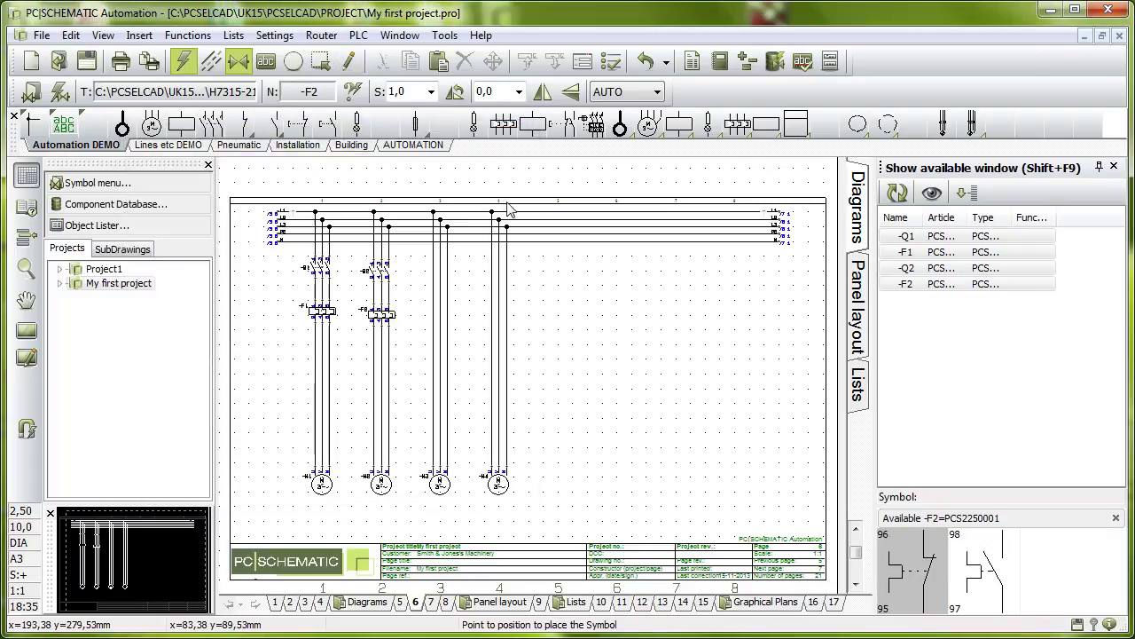
Step: Align the overload symbols -F1 and -F2 with each other, using -F1 as the reference position
drag(284, 289, 412, 330)
right_click(352, 308)
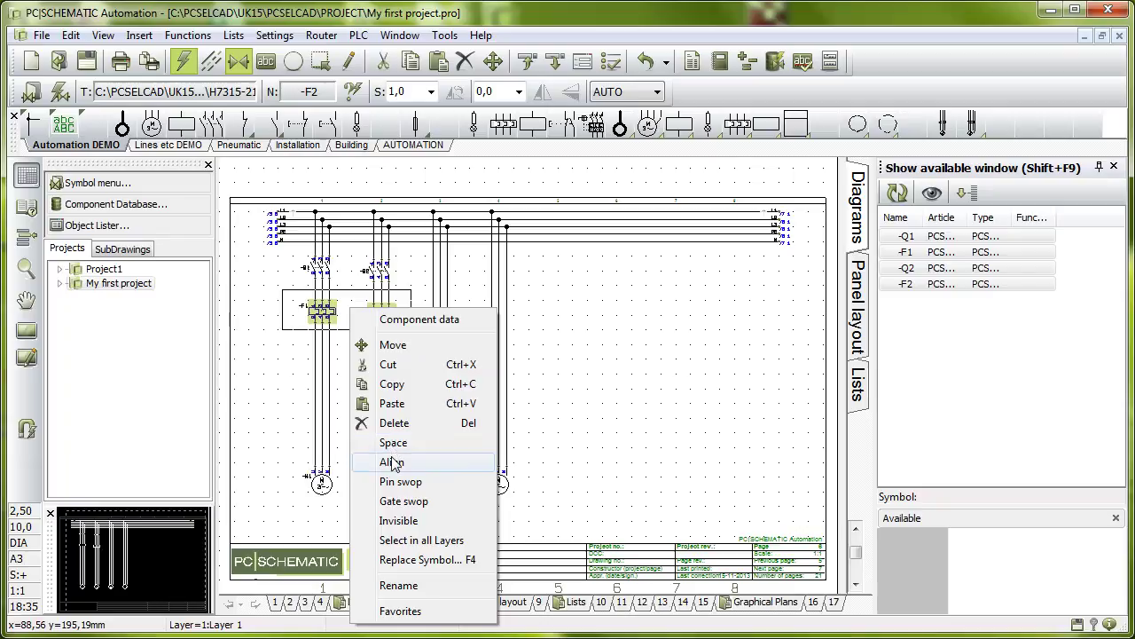
click(393, 462)
click(322, 309)
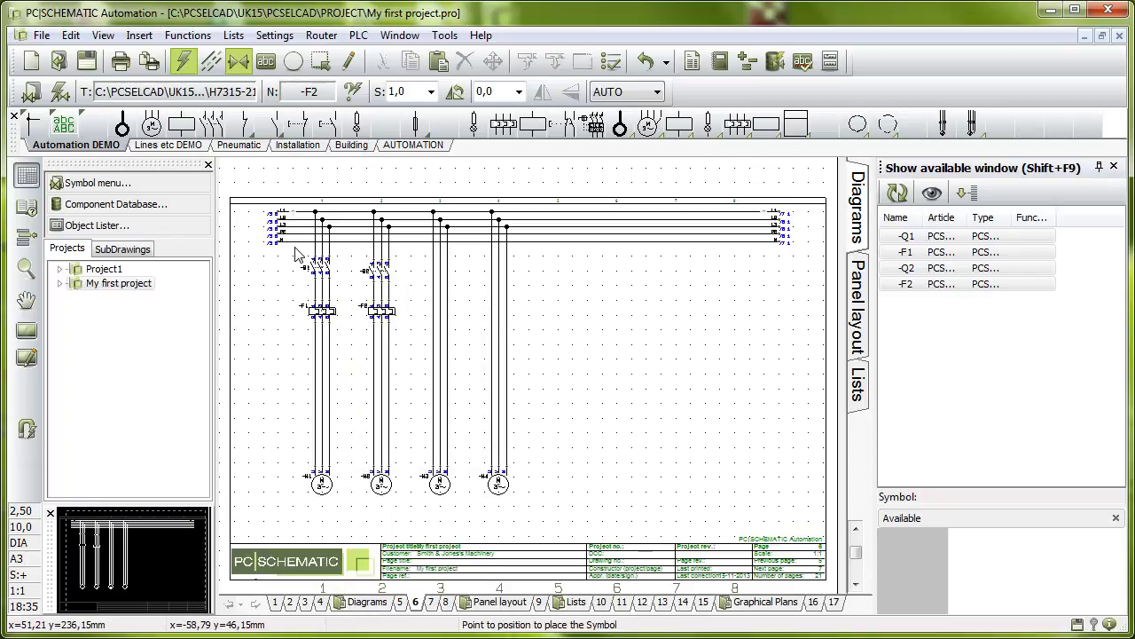
click(412, 293)
right_click(383, 272)
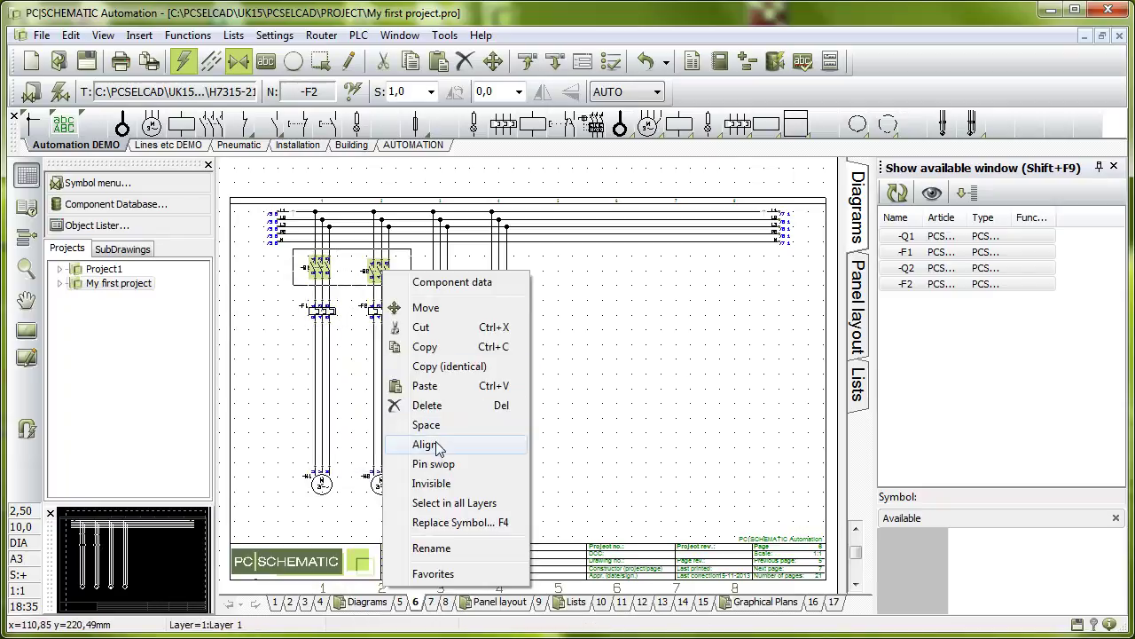
click(426, 425)
click(321, 271)
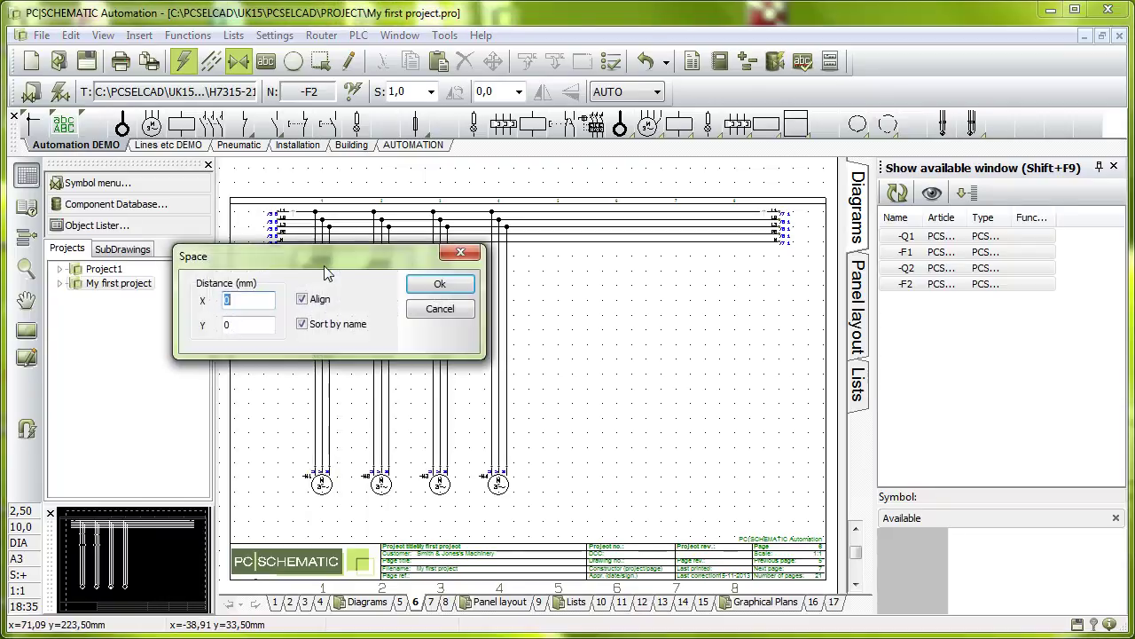
click(444, 316)
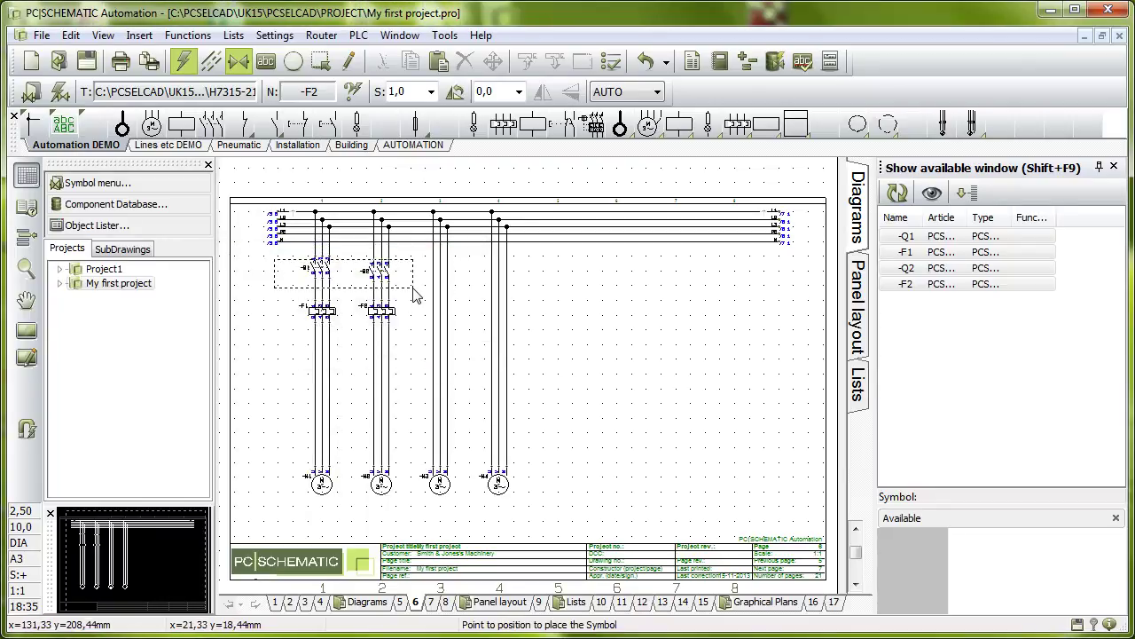
Step: Align the contactor contacts -Q1 and -Q2 at the height of -Q1
click(412, 288)
right_click(380, 272)
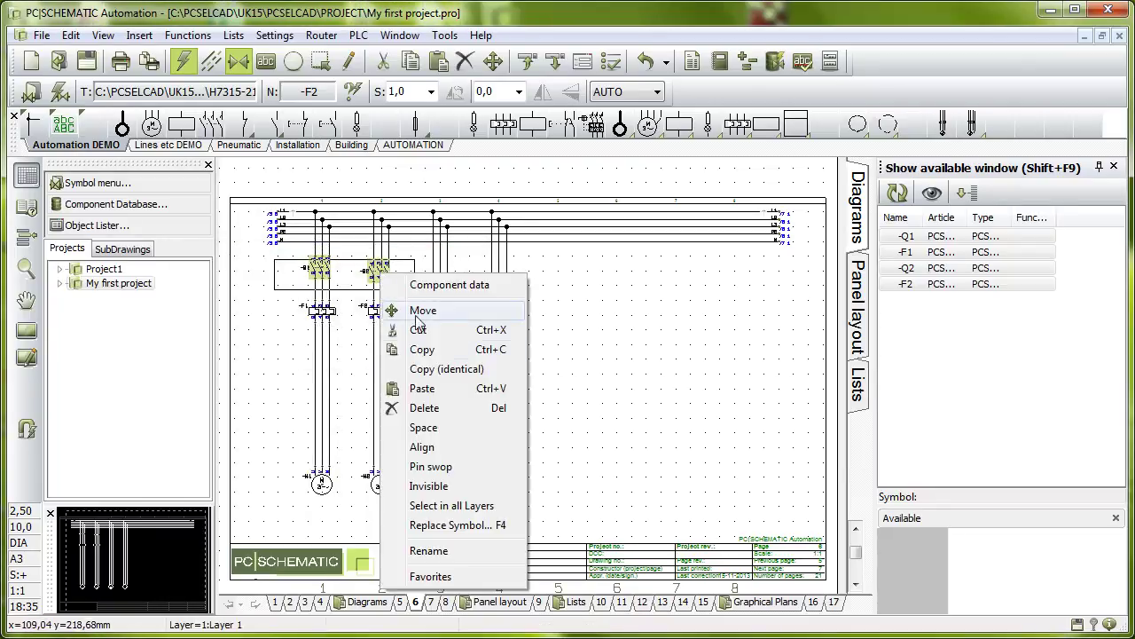
click(423, 447)
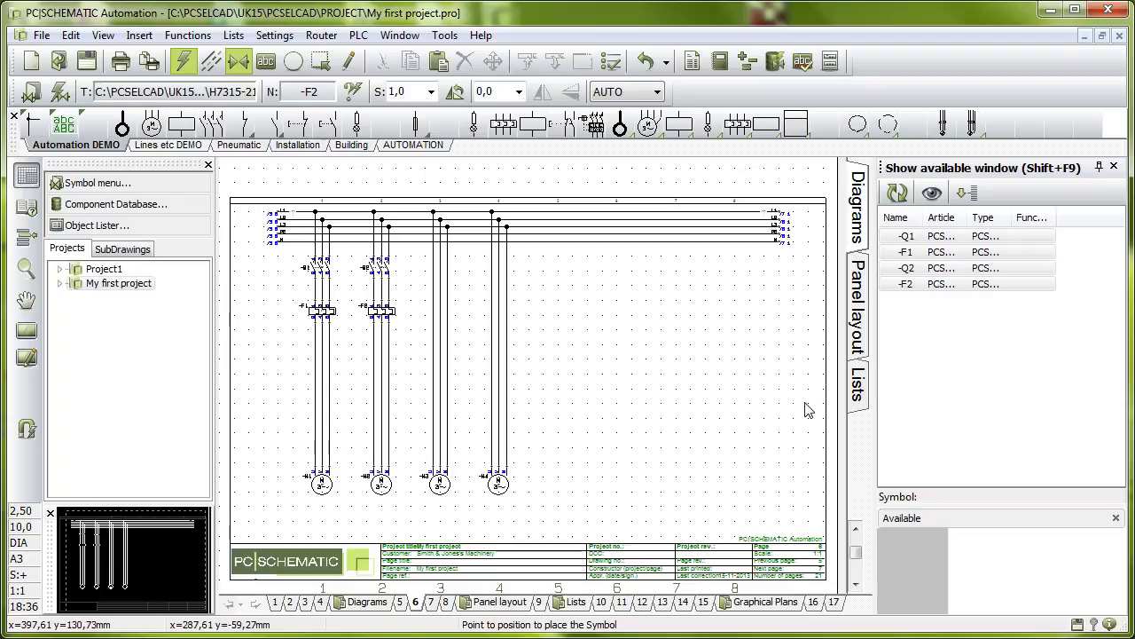
Step: Copy contactor -Q2 and overload -F2 together onto motor -M3's supply lines, keeping the same height and symbol names
drag(344, 334, 413, 254)
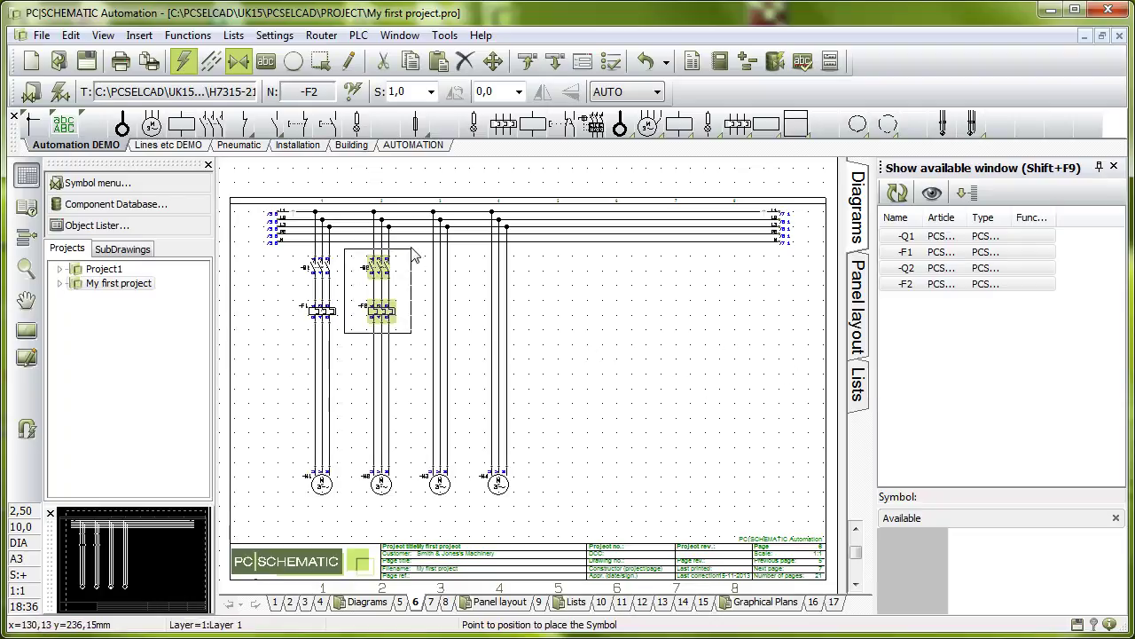
click(347, 341)
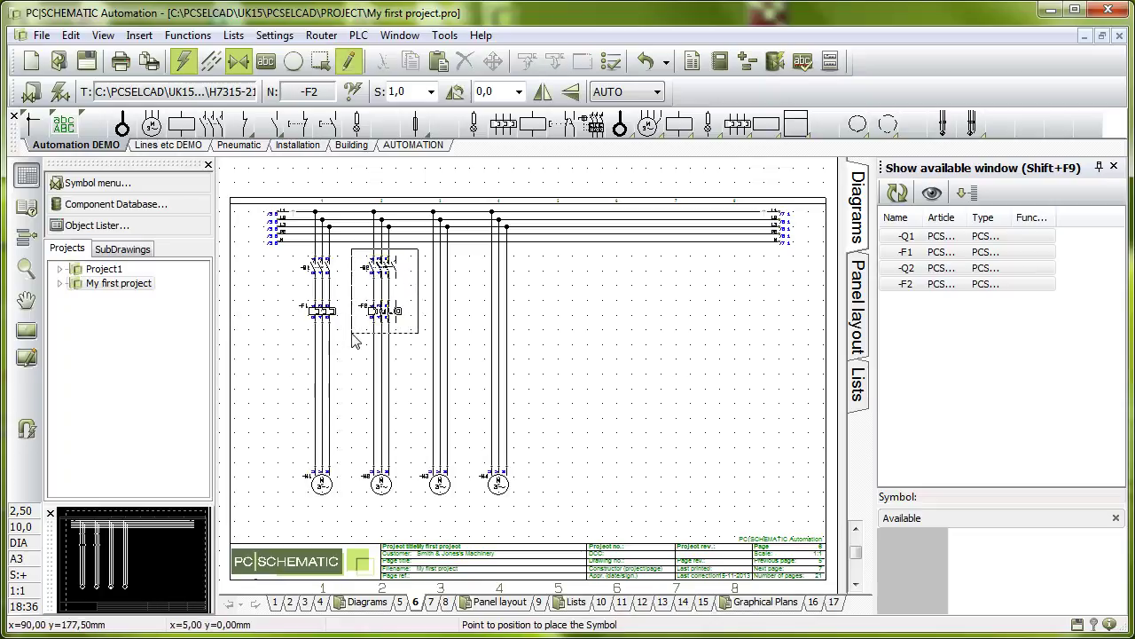
click(404, 342)
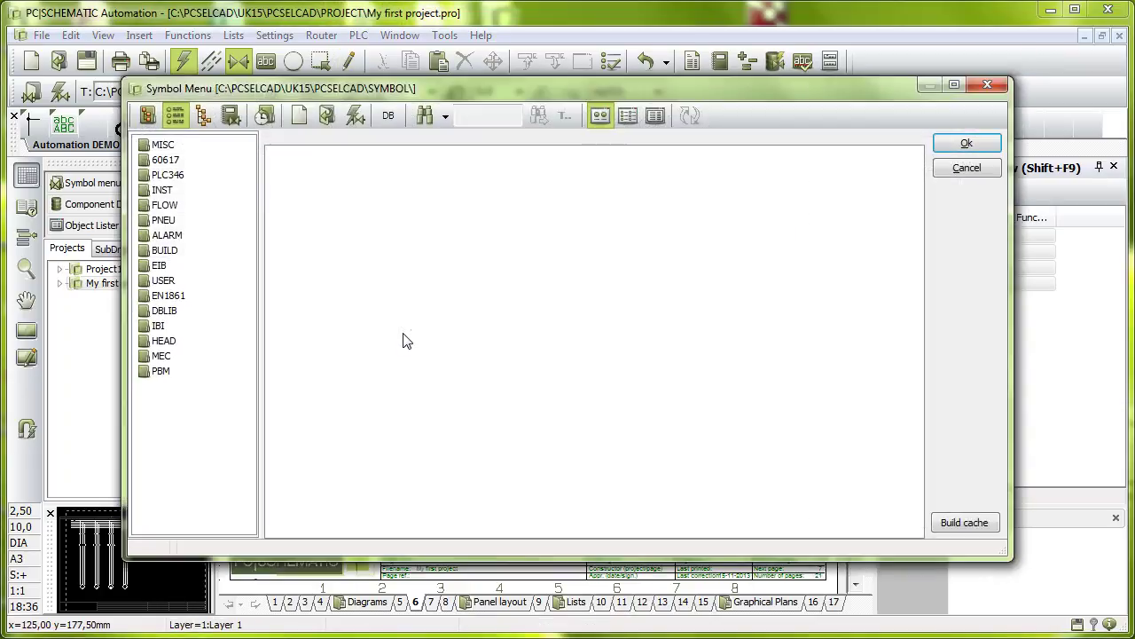
click(967, 168)
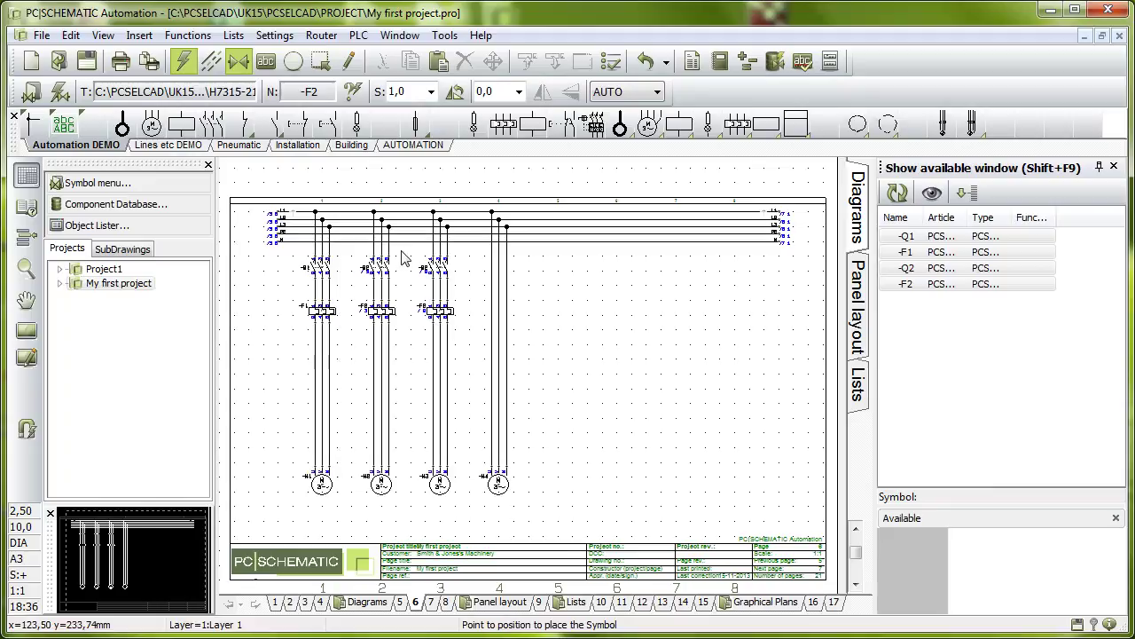
Step: Copy the contactor and overload pair from motor -M3's lines onto motor -M4's lines, renaming the symbols with start number 0 (next available)
click(471, 350)
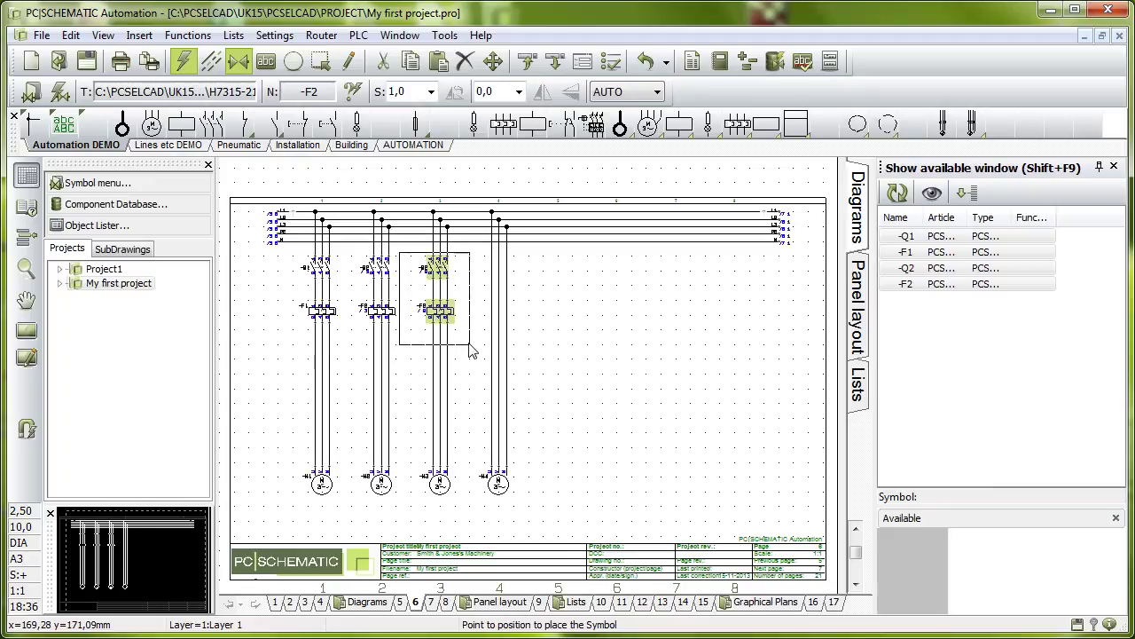
key(ctrl+c)
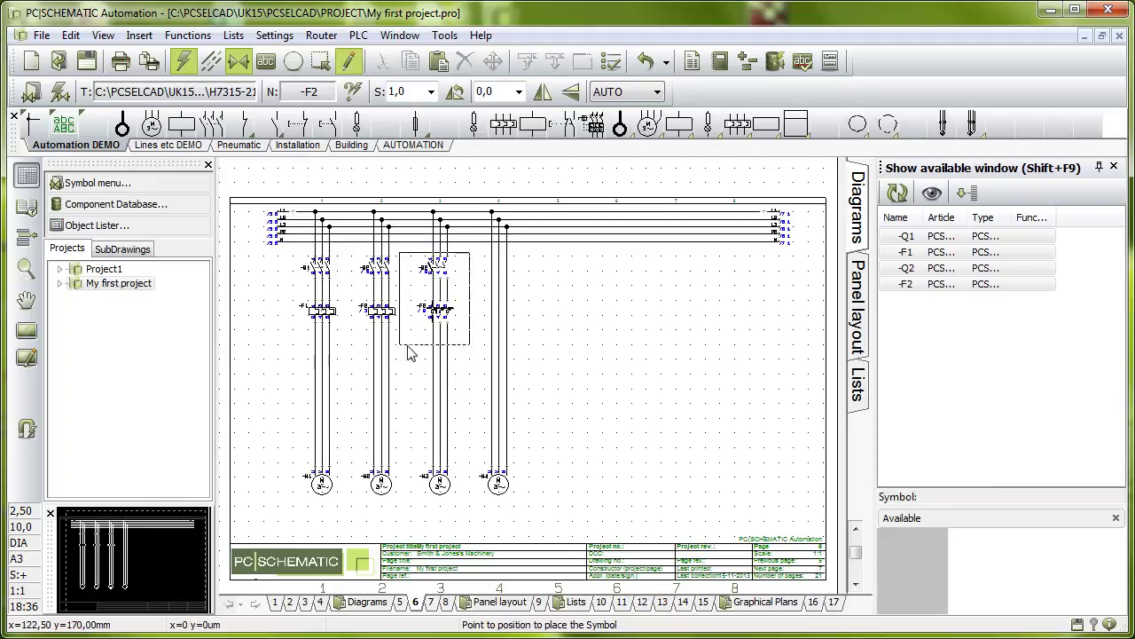
click(459, 349)
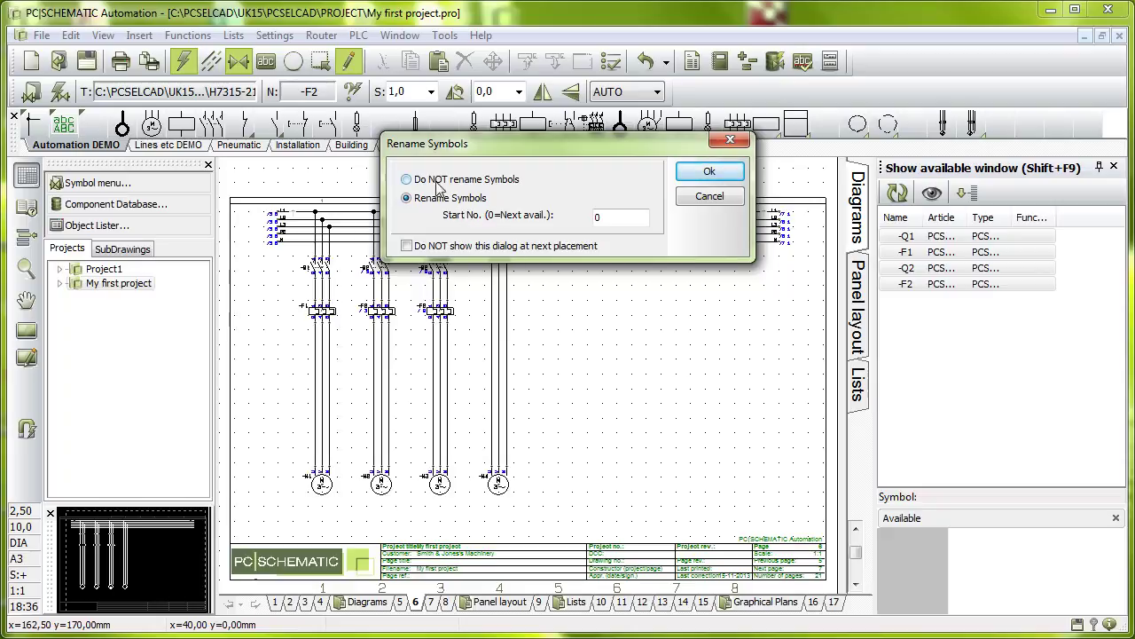
click(715, 172)
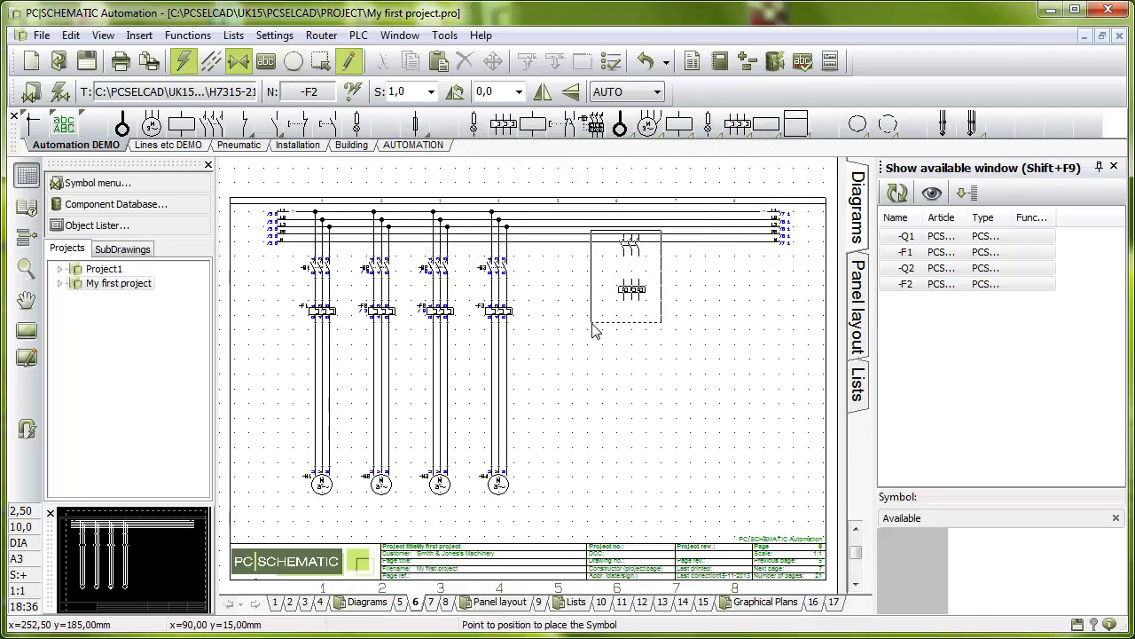
key(Escape)
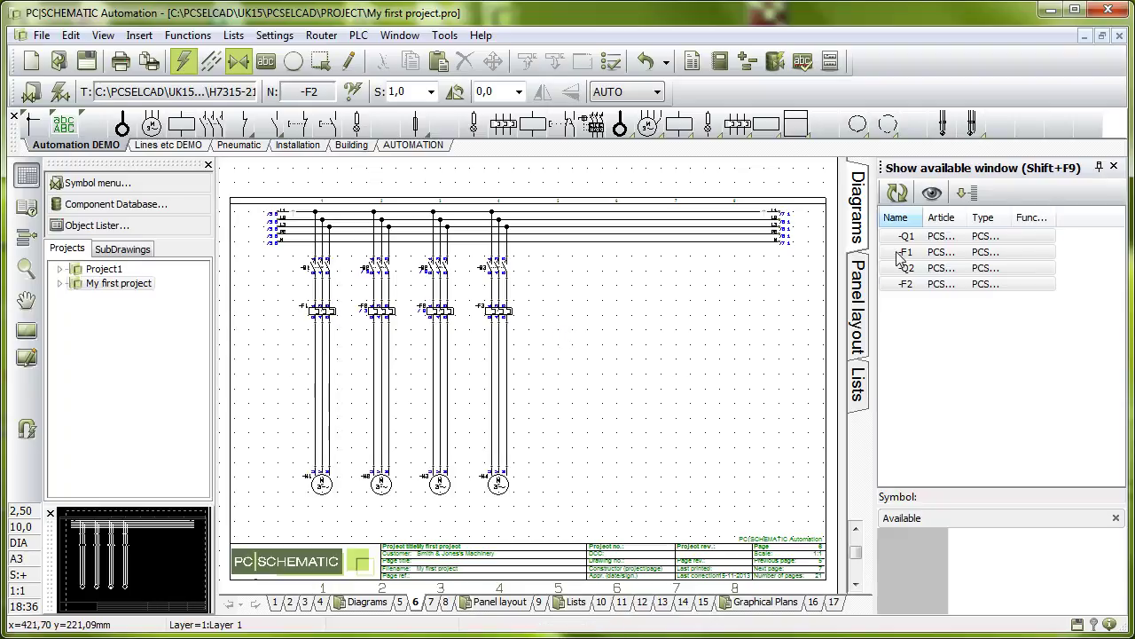
Step: Refresh the list of available component symbols, sorted by name
click(896, 192)
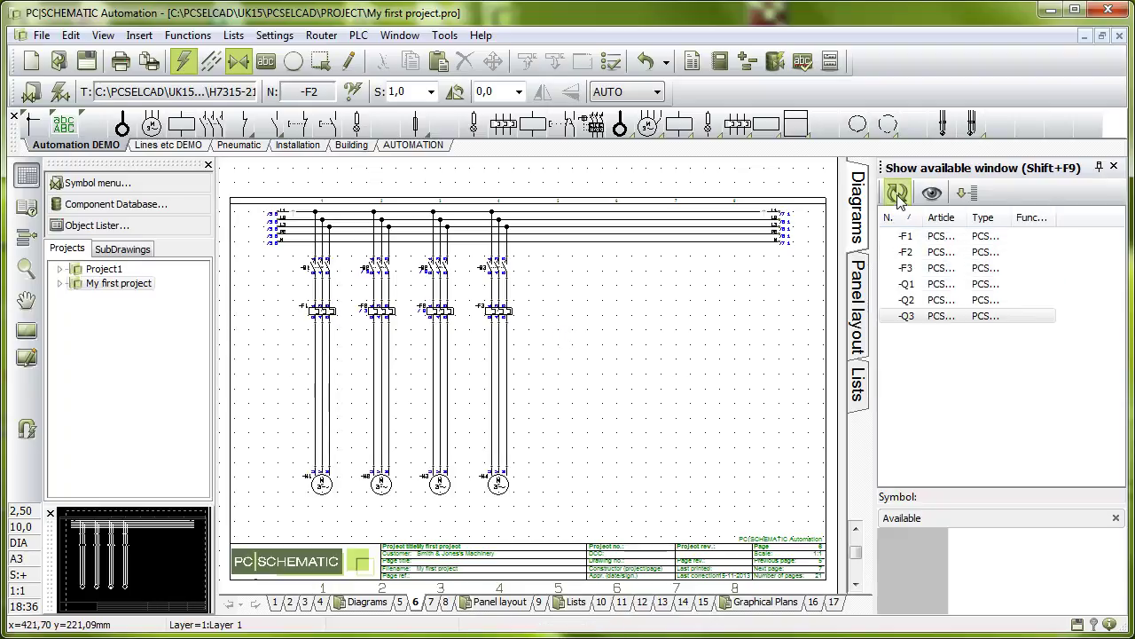
click(906, 284)
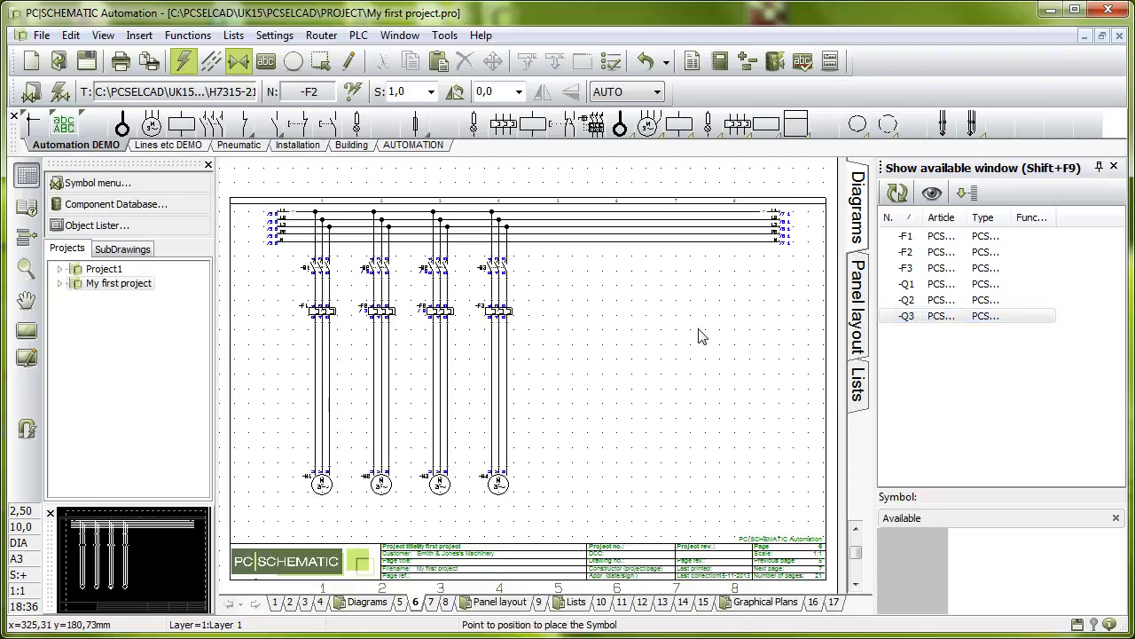